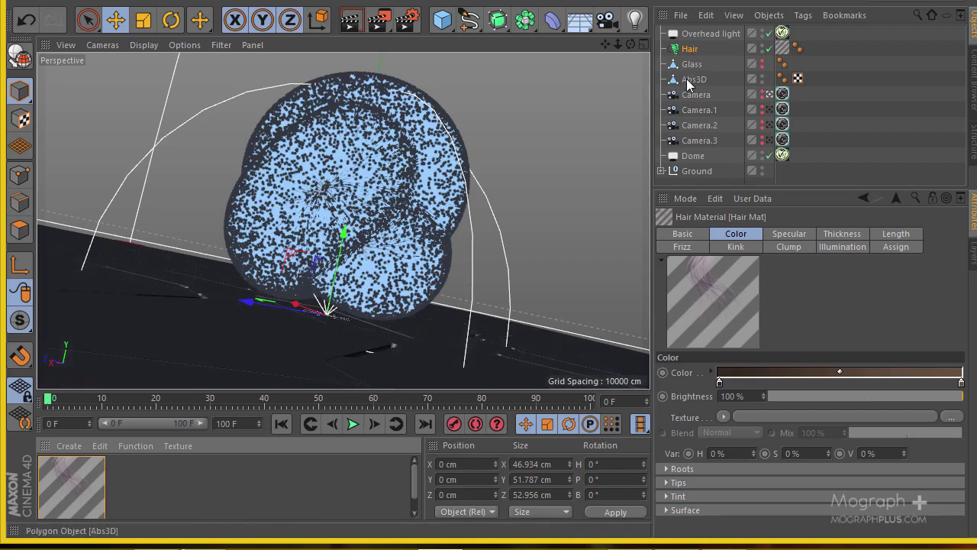
Disable the Hair object to view the bare knot mesh, and enable it again.
click(767, 49)
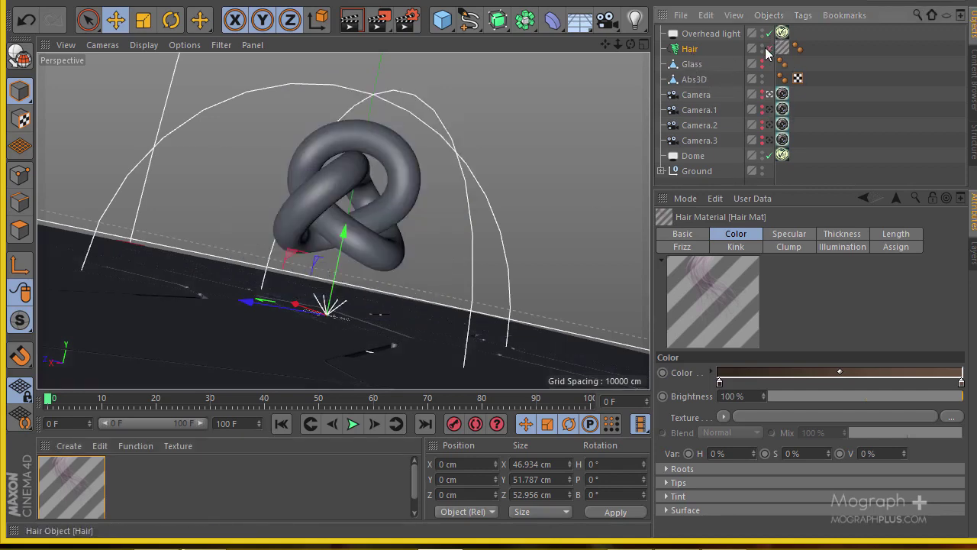
click(767, 49)
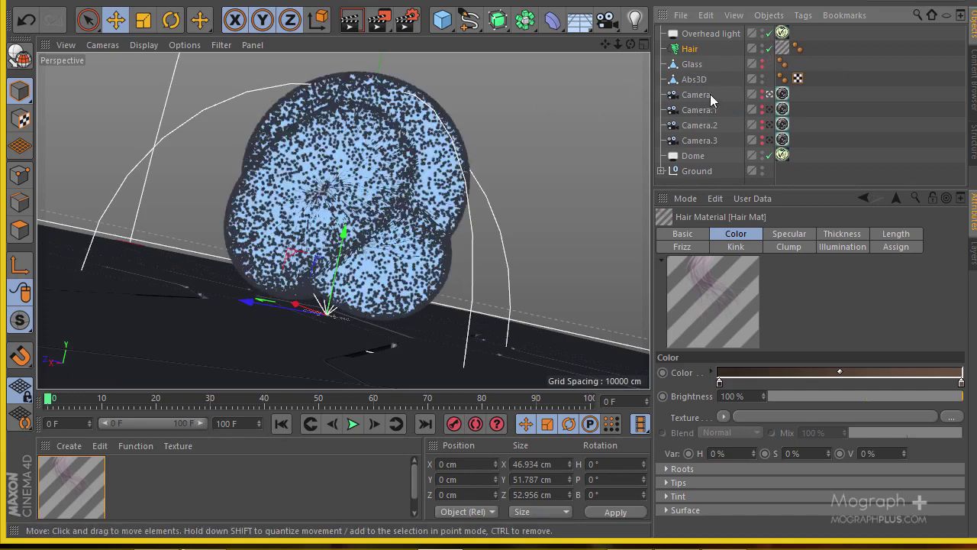
click(690, 49)
Review the thickness, frizz, clump and color channels of the Hair Mat material.
double_click(66, 481)
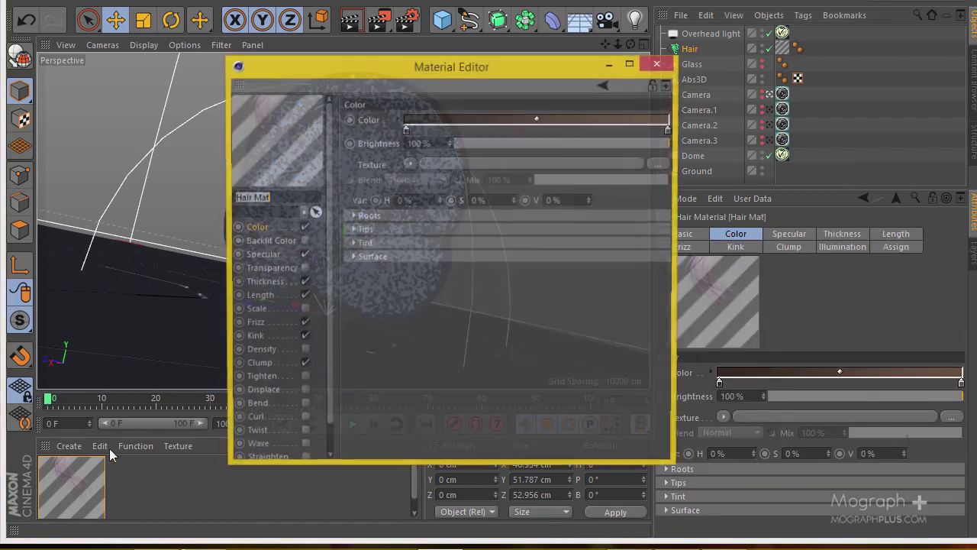
click(257, 296)
click(262, 282)
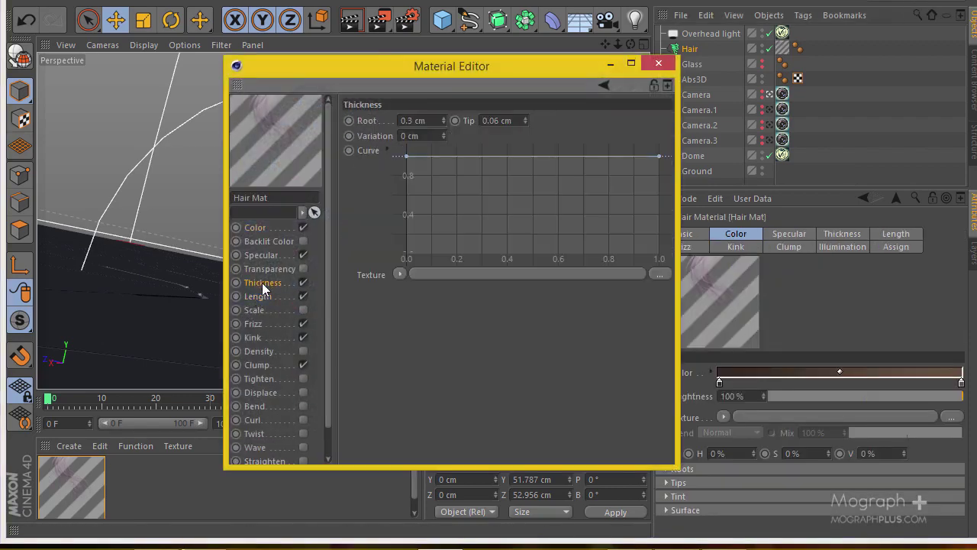
click(254, 324)
click(261, 336)
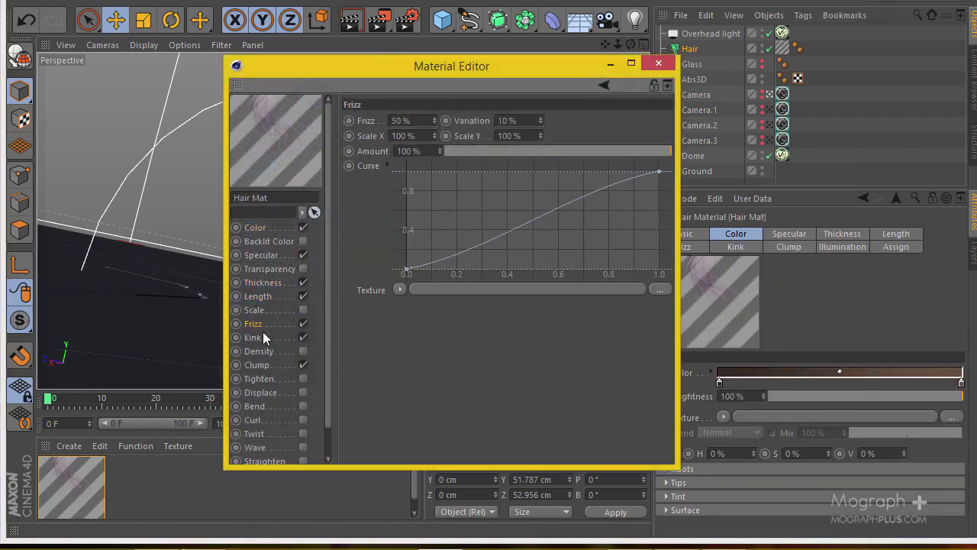
click(269, 364)
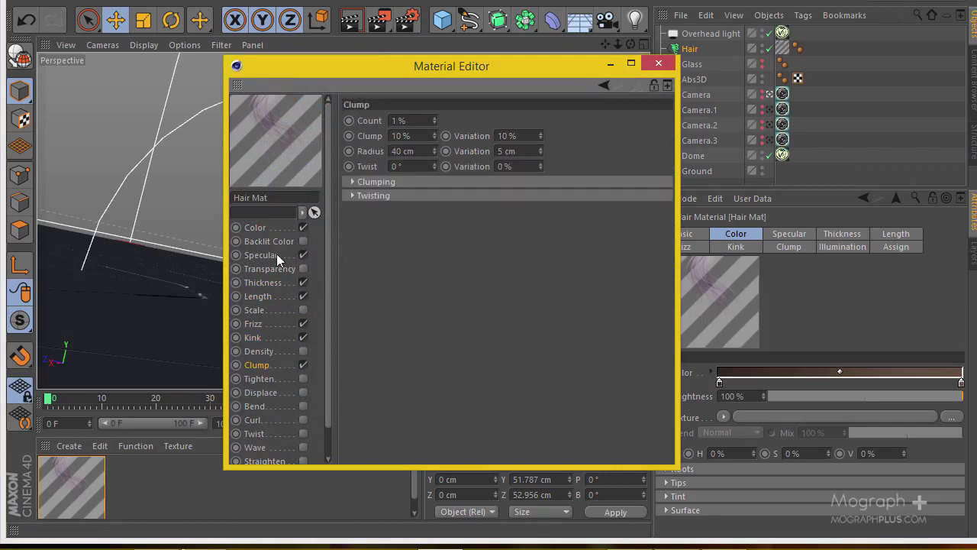
click(264, 226)
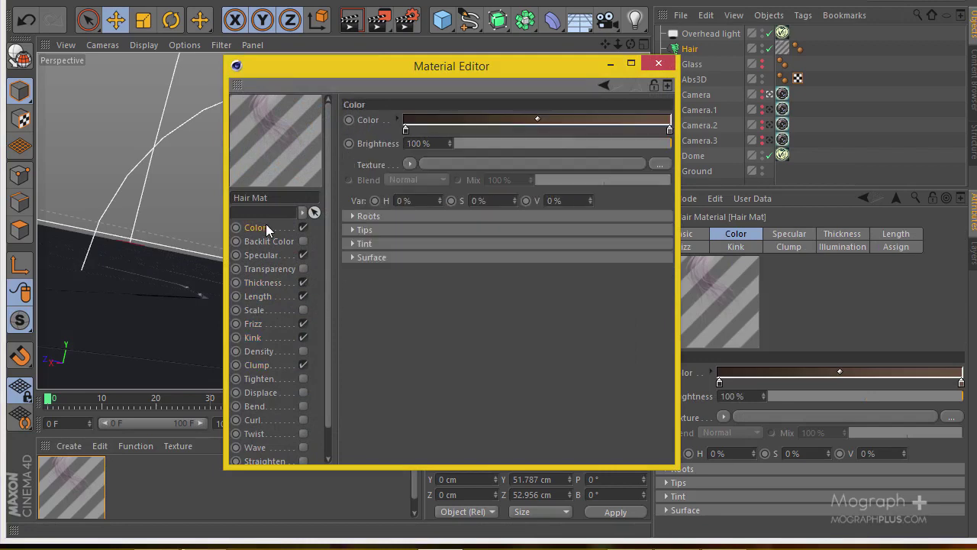
Inspect the bitmap used as the roots color texture at a larger size, and close the material.
click(382, 216)
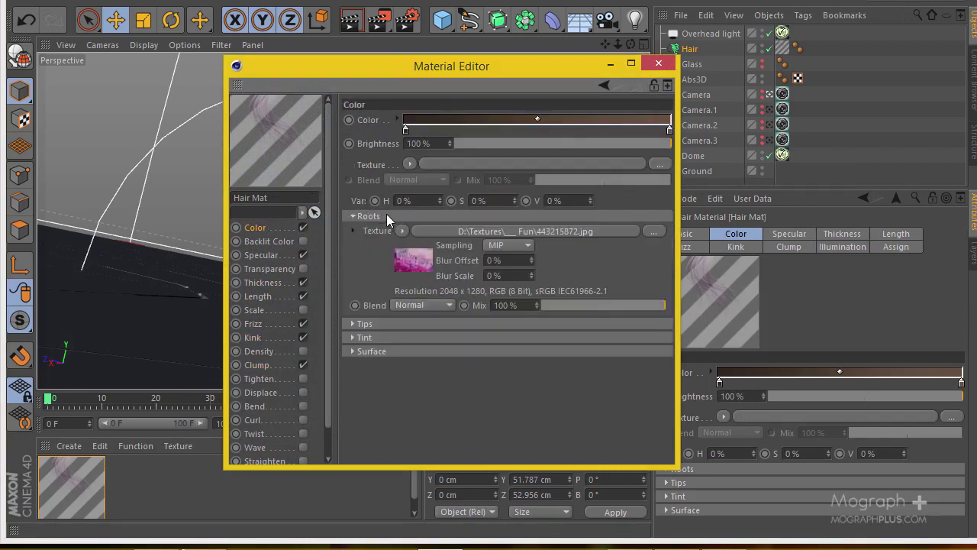
click(412, 265)
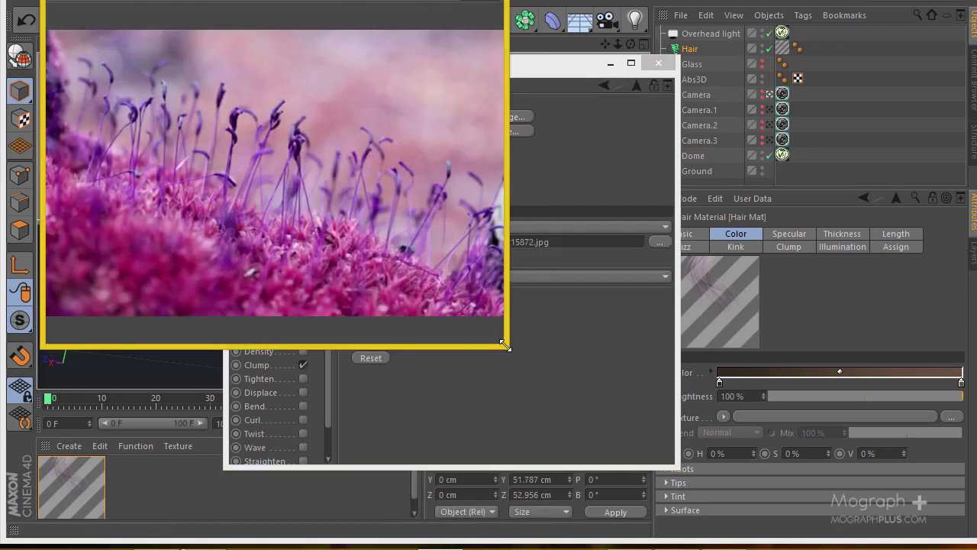
drag(503, 344, 761, 442)
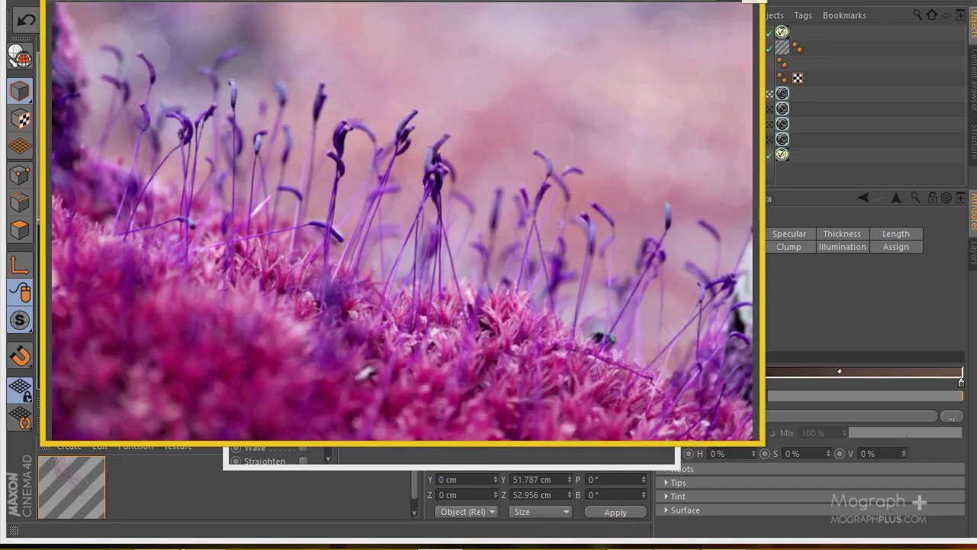
click(607, 57)
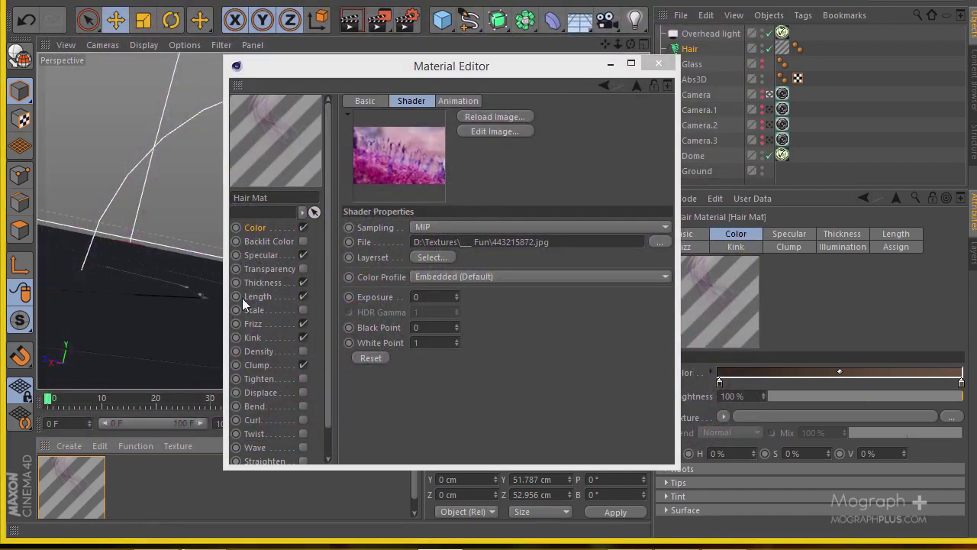
click(267, 254)
click(658, 63)
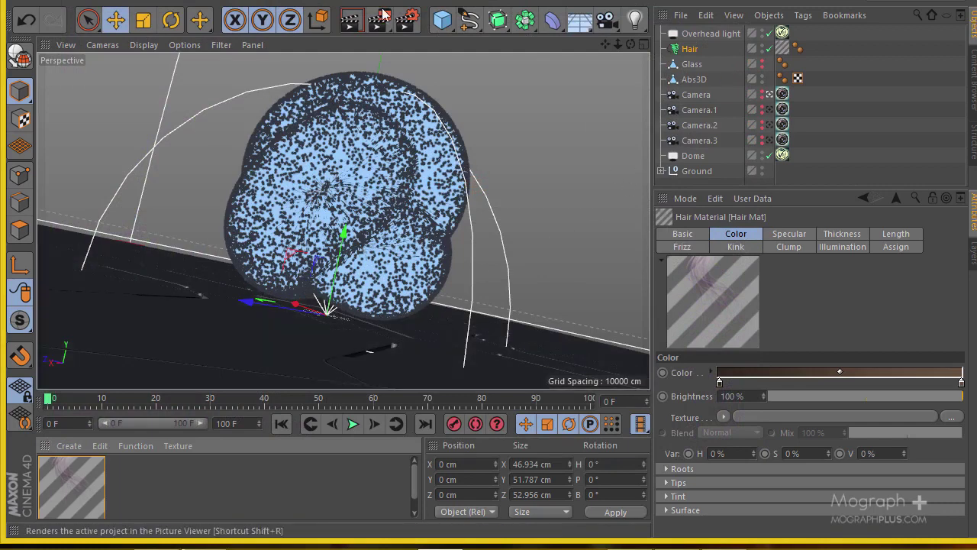
Check the VrayBridge render settings and render the perspective view with the standard hair material.
click(409, 21)
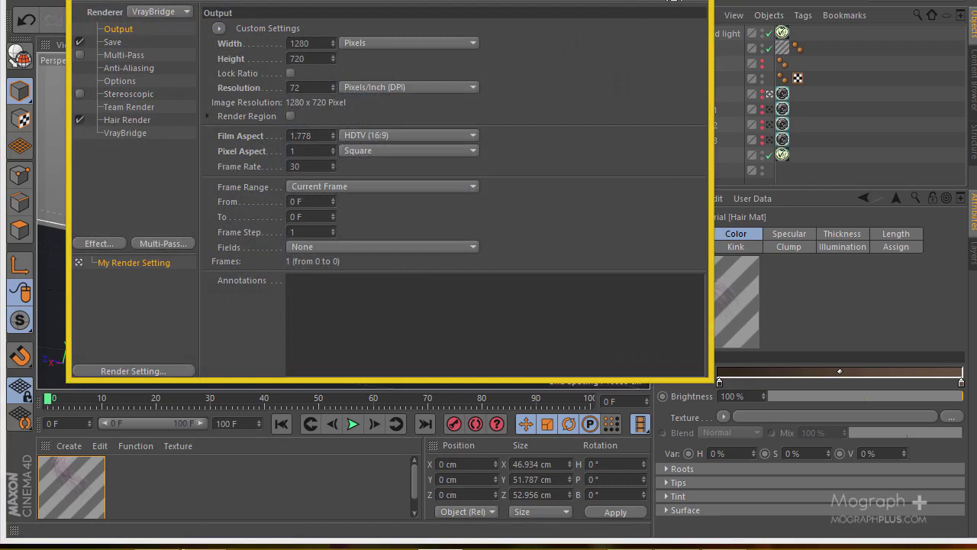
click(664, 4)
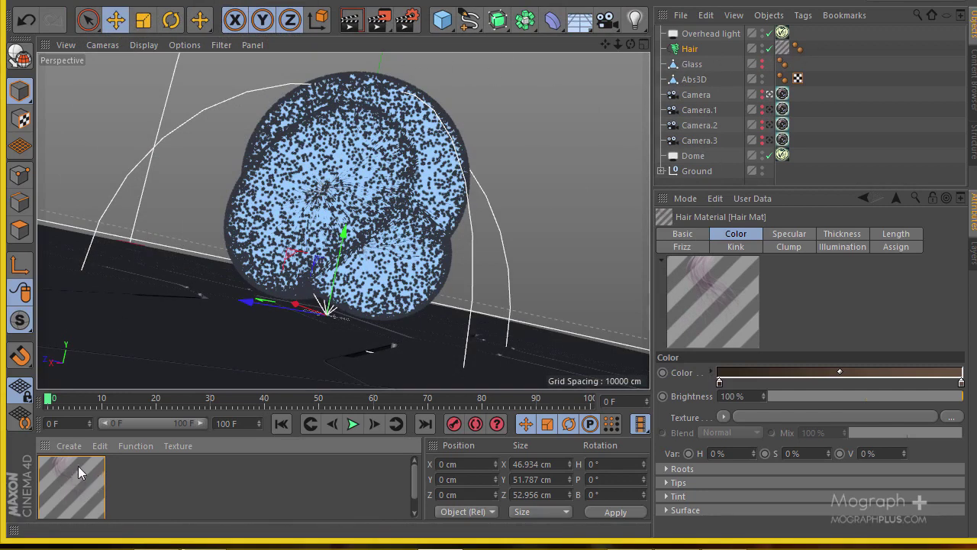
click(349, 22)
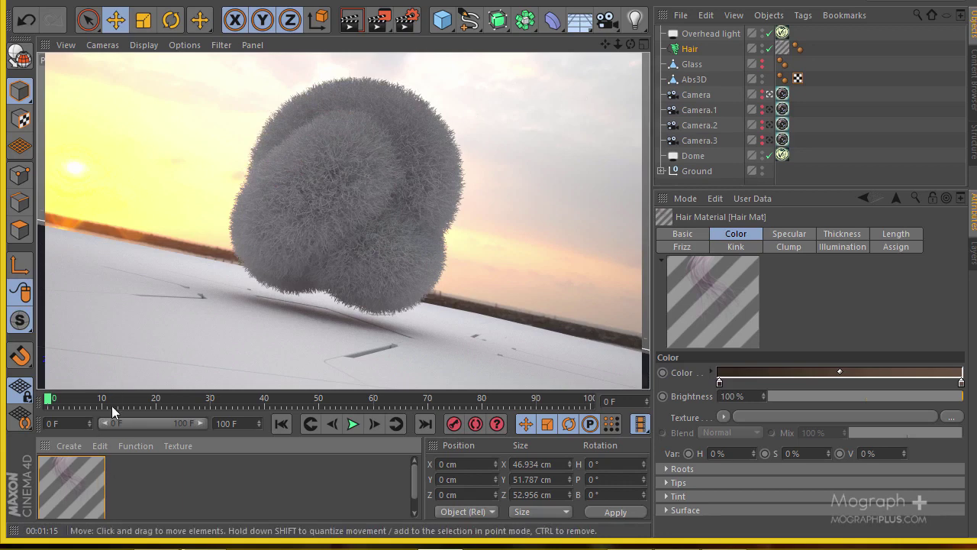
Recheck the roots texture in the Hair Mat color channel and close the material.
double_click(66, 479)
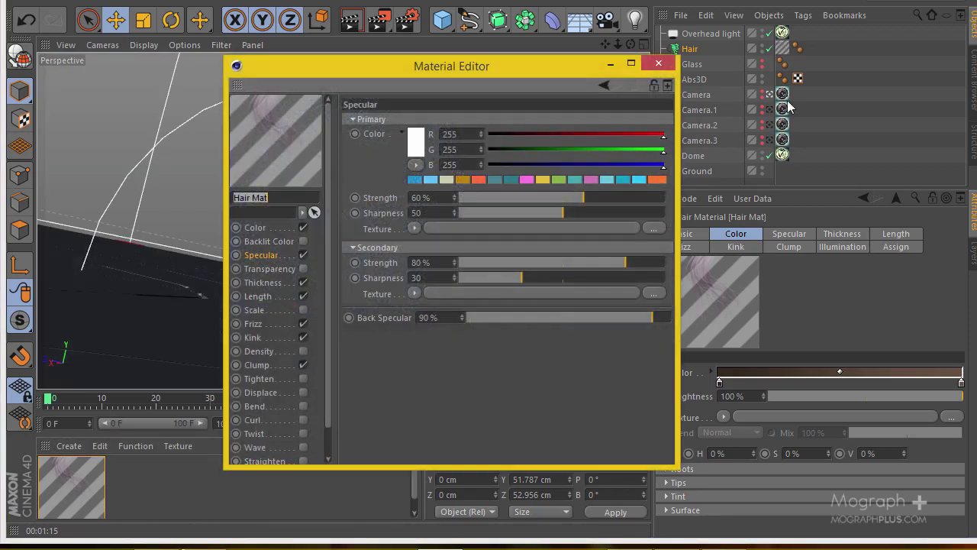
click(263, 229)
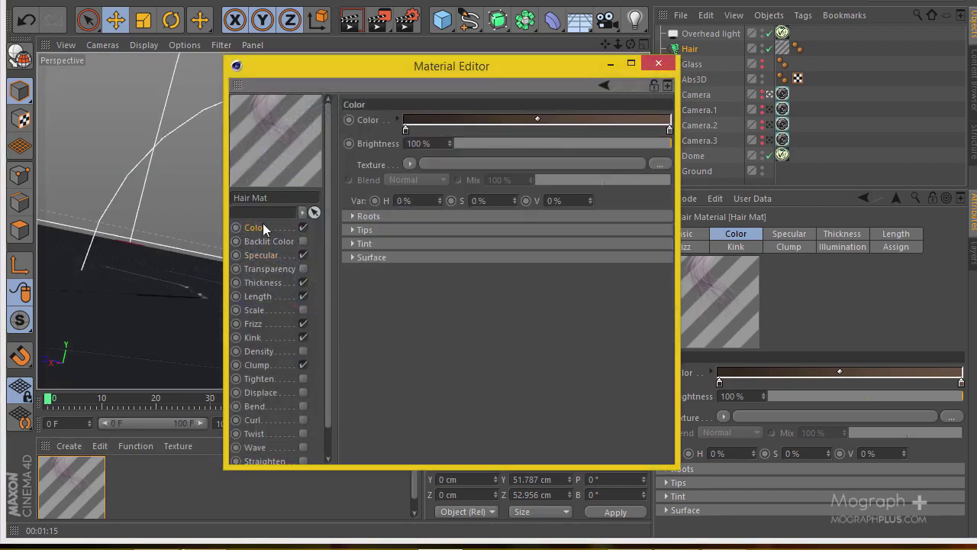
click(362, 217)
drag(369, 67, 450, 72)
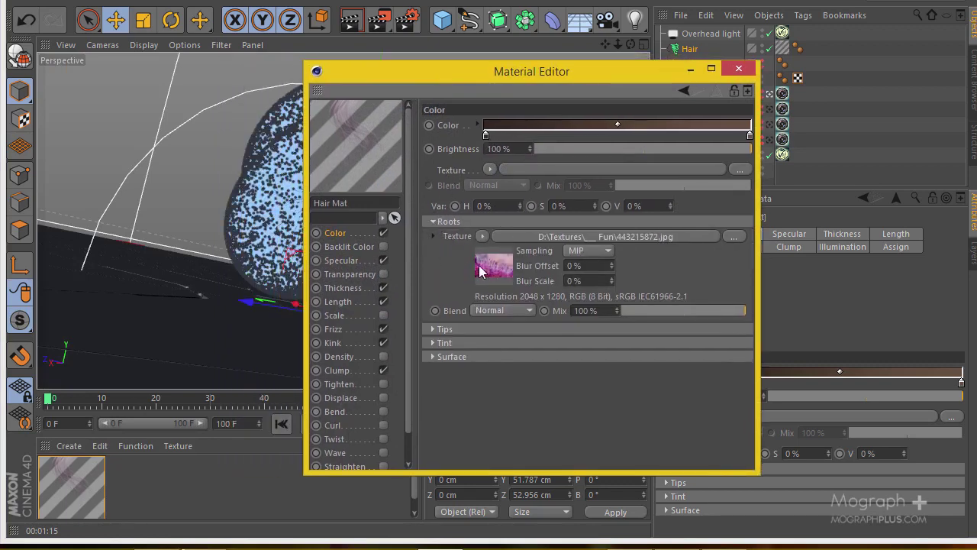
click(738, 70)
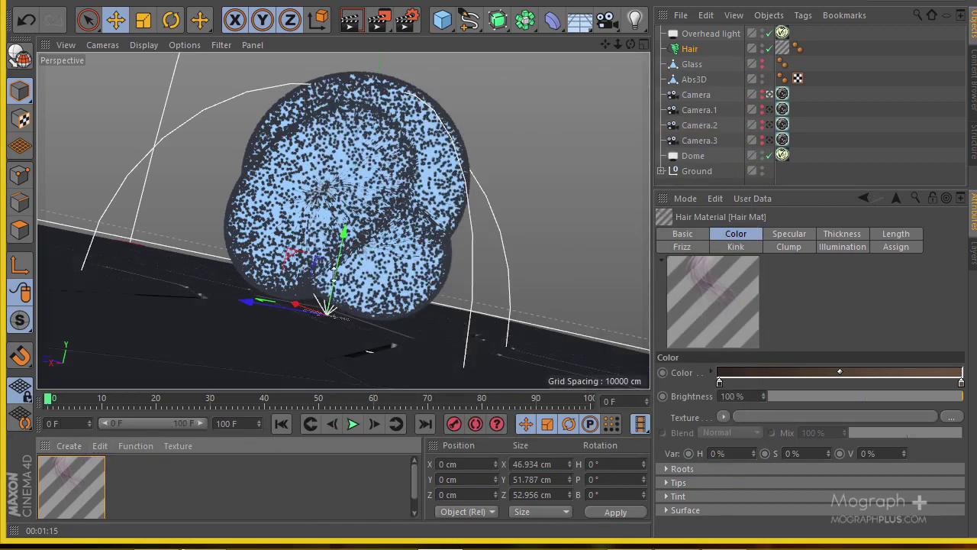
Create a new VrayHairMaterial from the VrayBridge shaders.
click(68, 445)
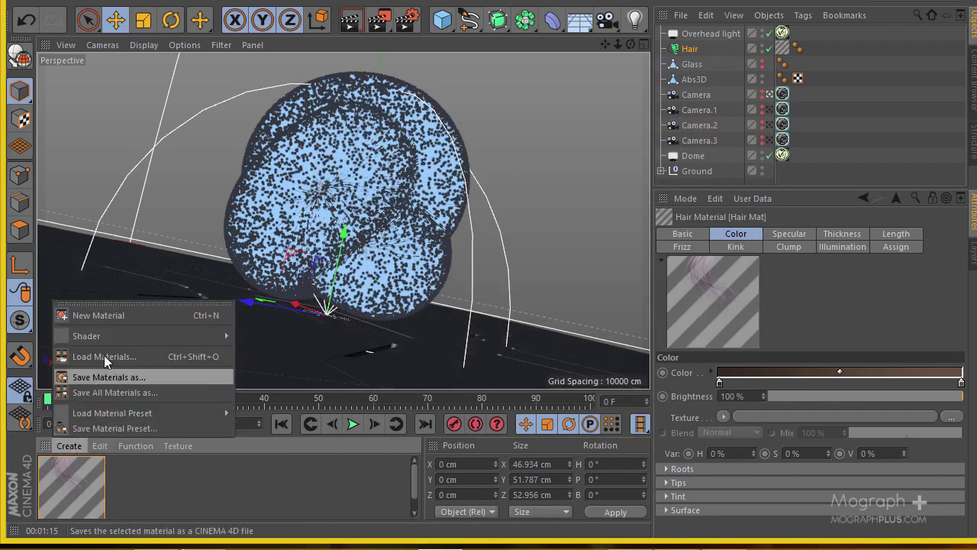
mouse_move(230, 334)
mouse_move(279, 325)
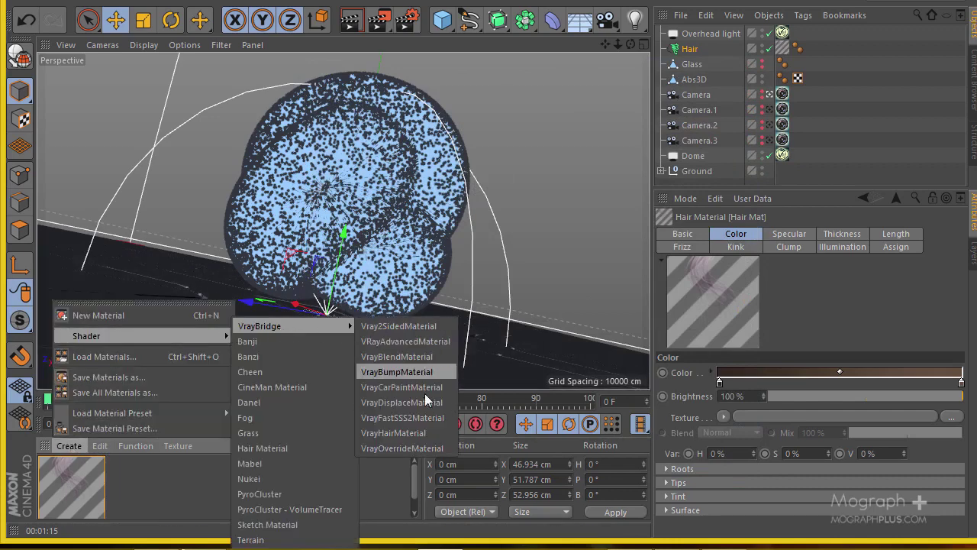
click(431, 432)
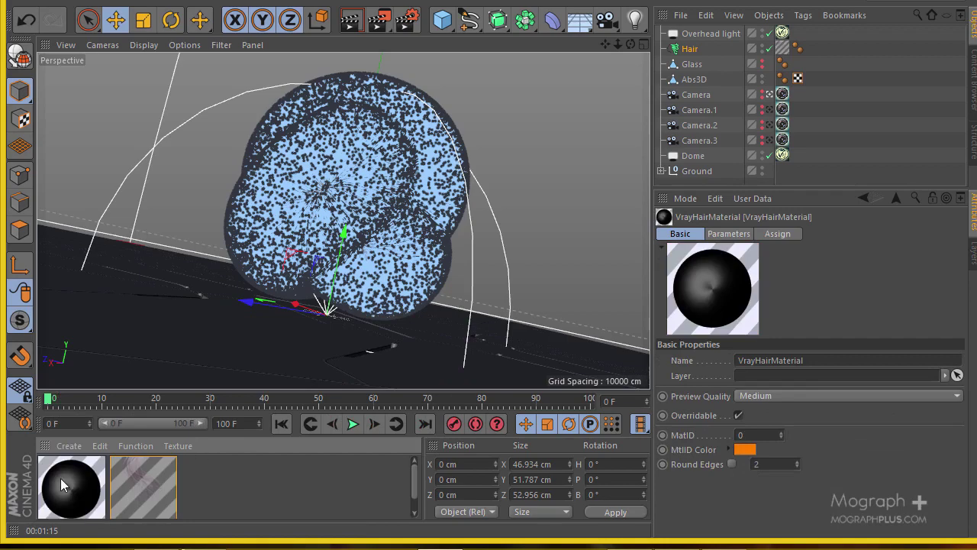
Examine the color, specular, transmission and options parameters of the VrayHairMaterial in an enlarged editor.
double_click(60, 478)
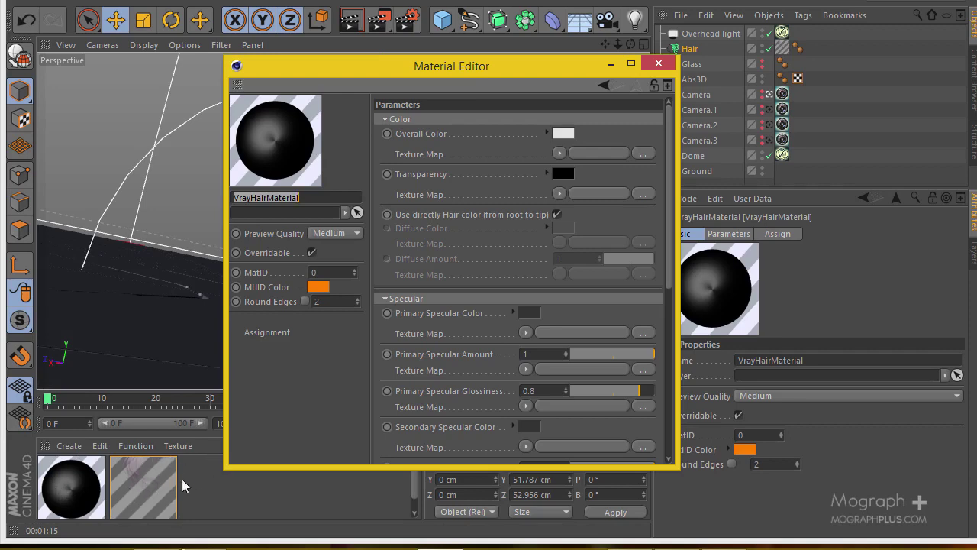
scroll(432, 339, down, 5)
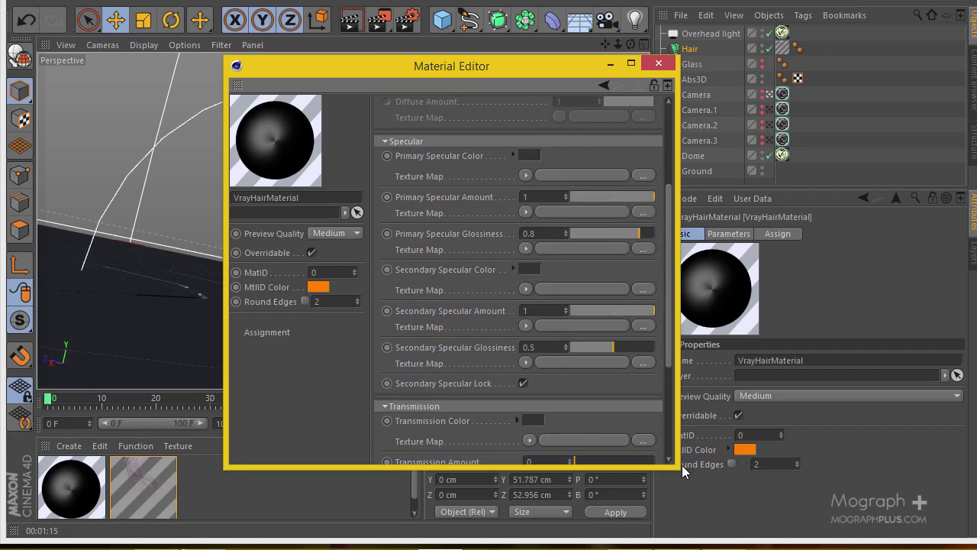
drag(681, 470, 815, 525)
scroll(493, 290, down, 2)
scroll(488, 366, up, 4)
scroll(492, 378, up, 1)
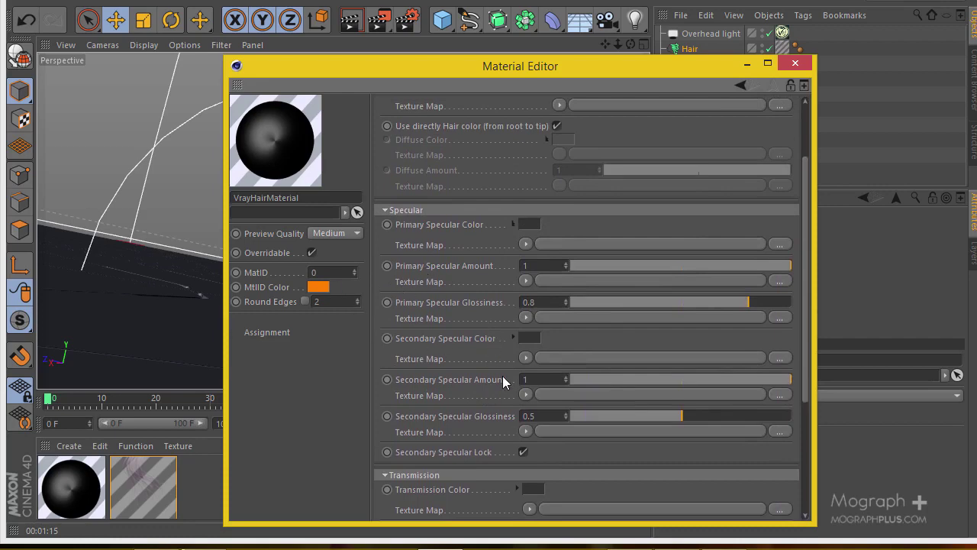
scroll(481, 379, down, 6)
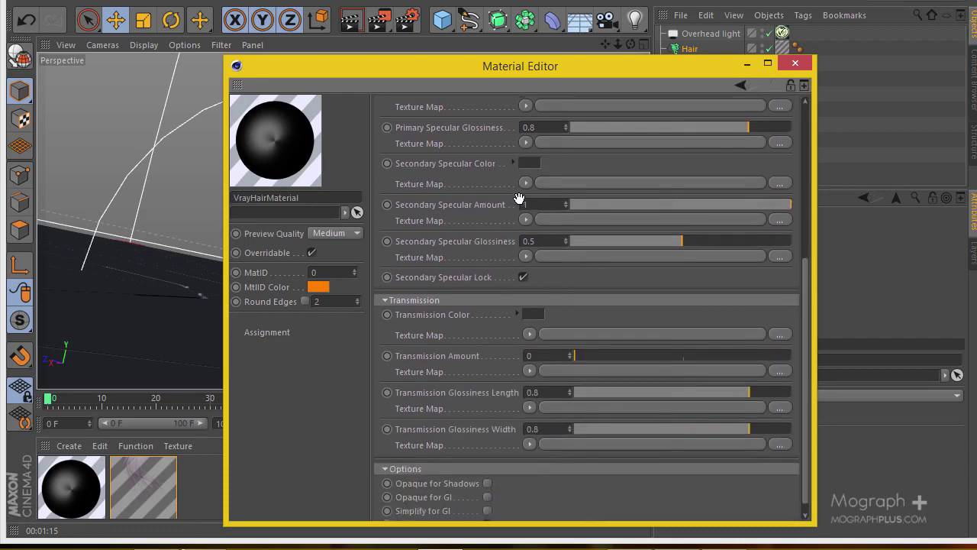
scroll(495, 302, down, 1)
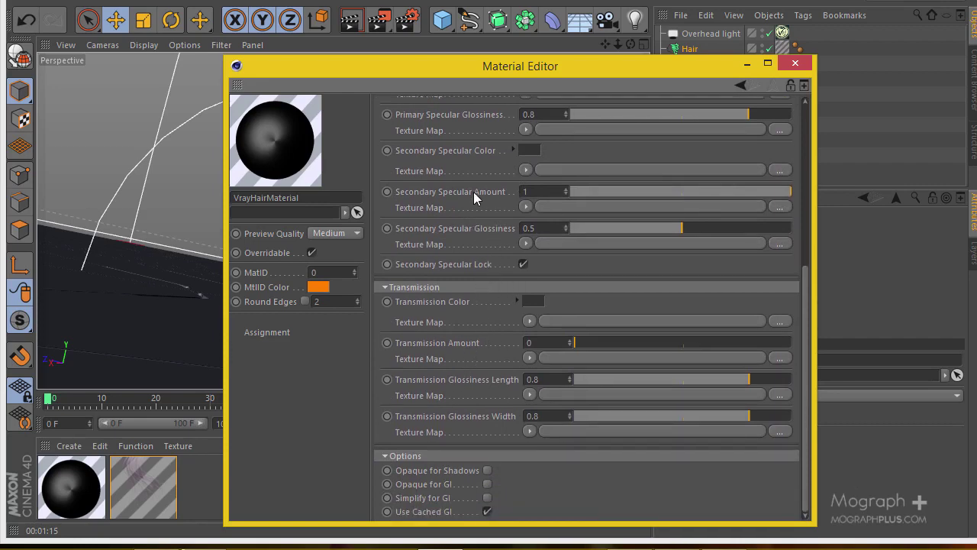
scroll(474, 198, up, 8)
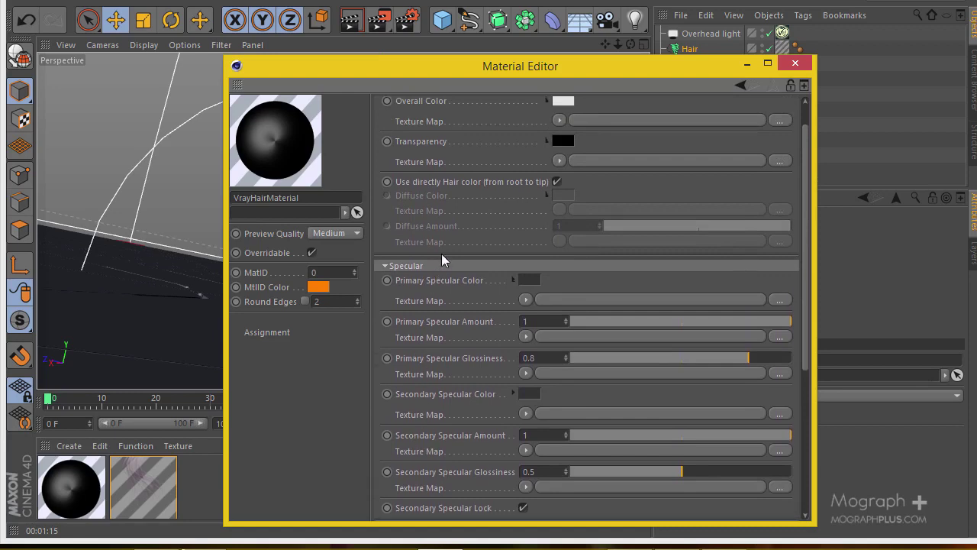
scroll(447, 252, up, 1)
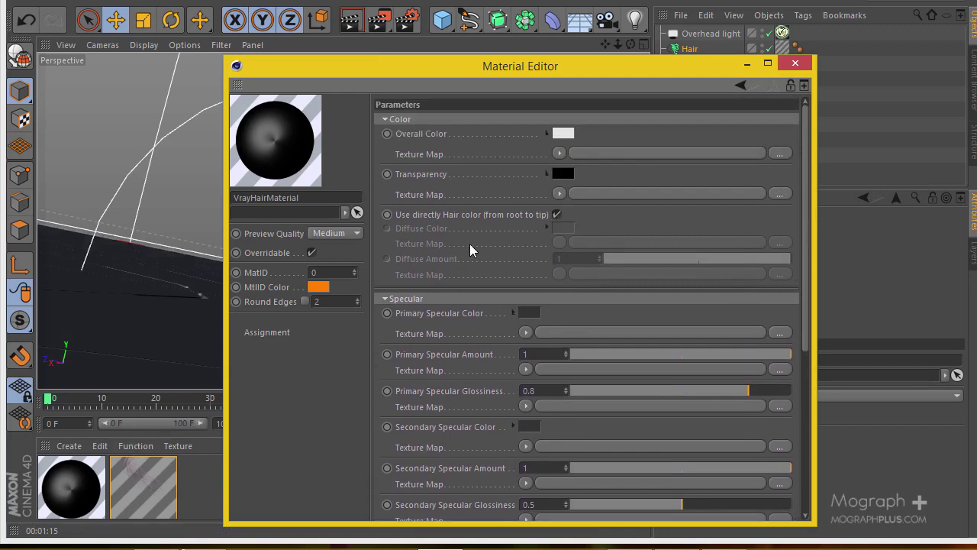
click(795, 64)
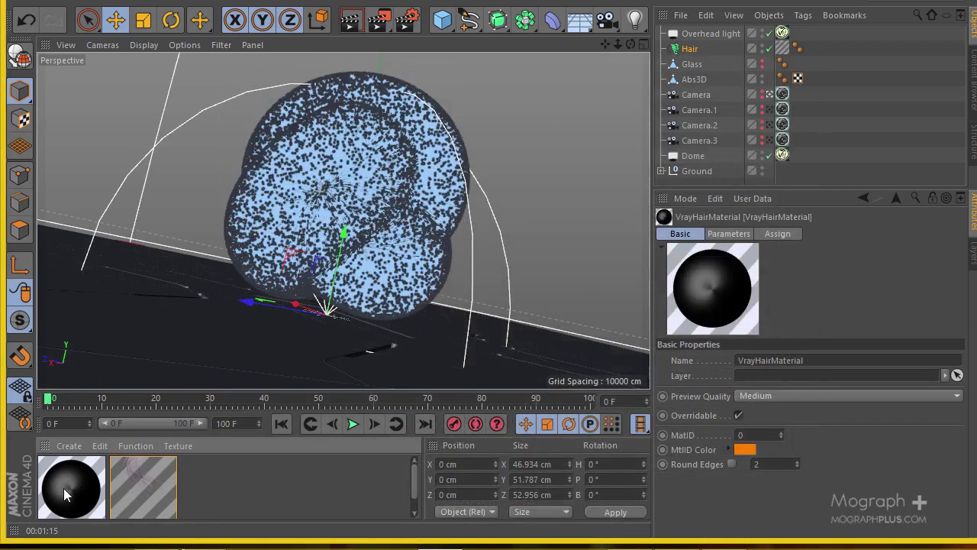
Assign the VrayHairMaterial to the Hair object and render the scene to the Picture Viewer.
drag(143, 486, 690, 49)
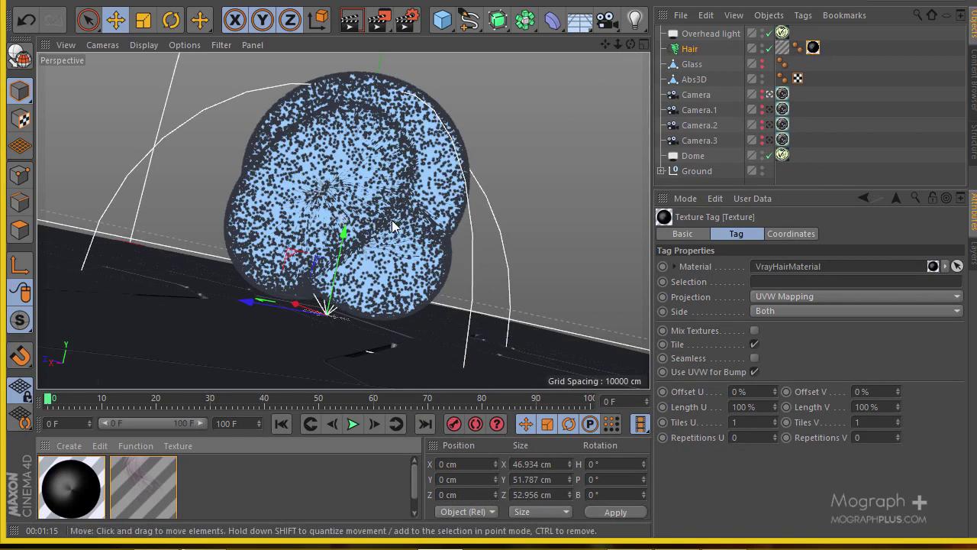
click(378, 19)
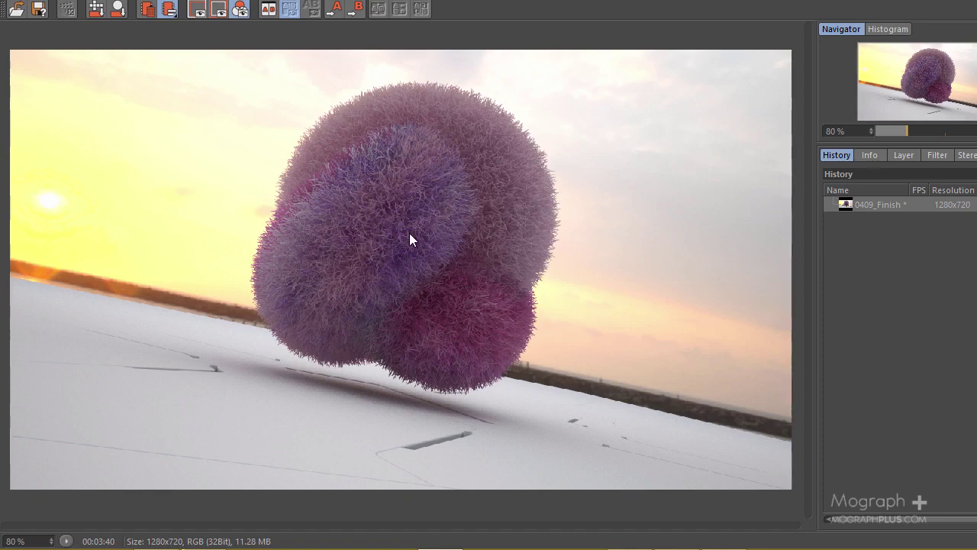
Examine the colored fur in the finished render at 100% zoom.
scroll(409, 232, up, 1)
drag(410, 235, 401, 178)
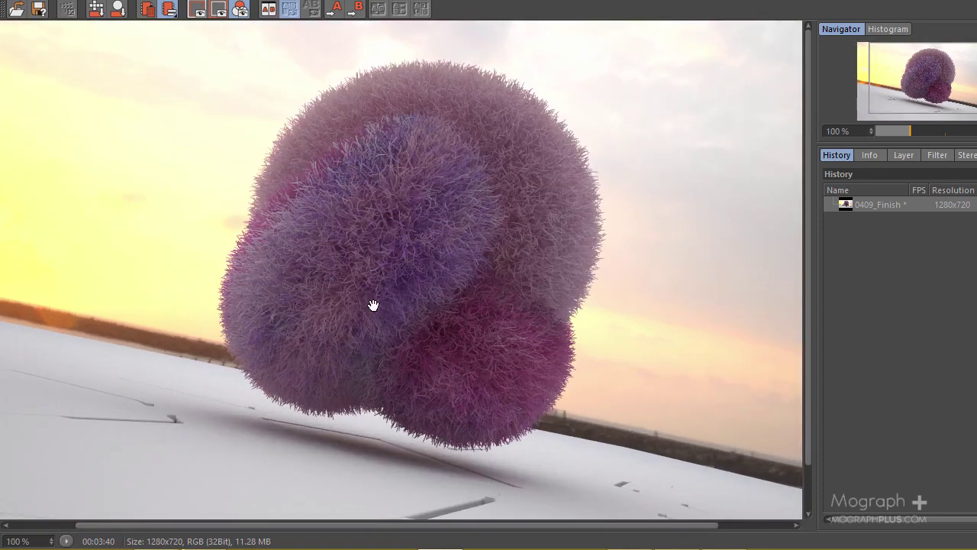
drag(377, 301, 394, 244)
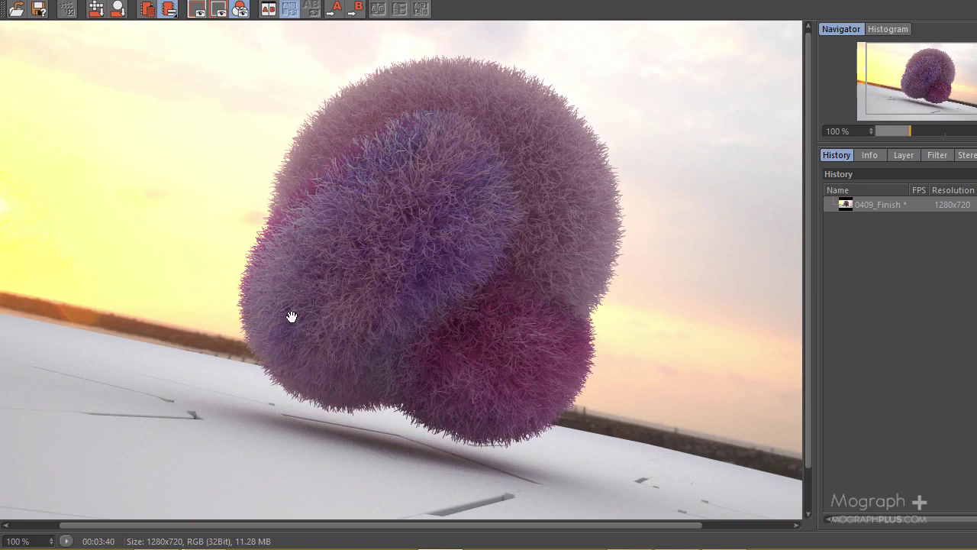
drag(343, 305, 408, 228)
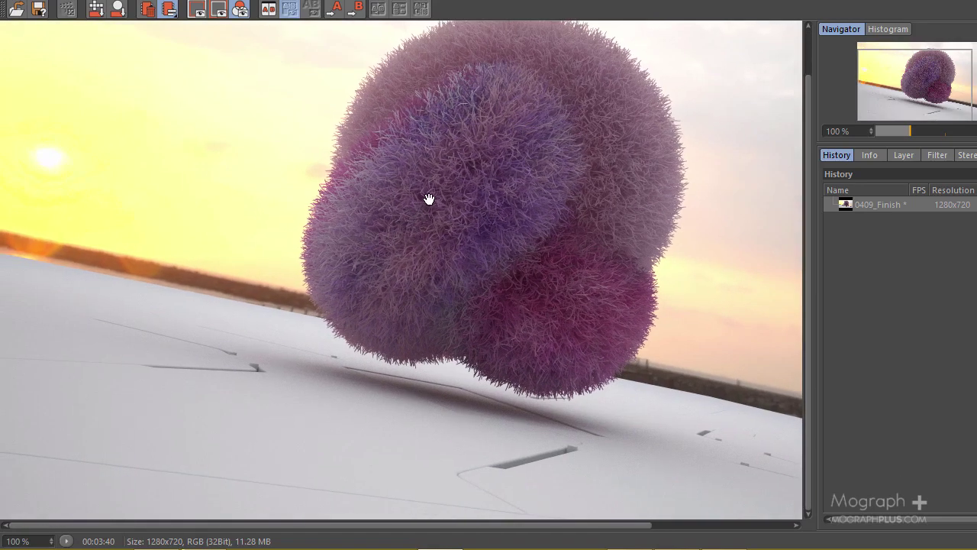
drag(410, 207, 386, 222)
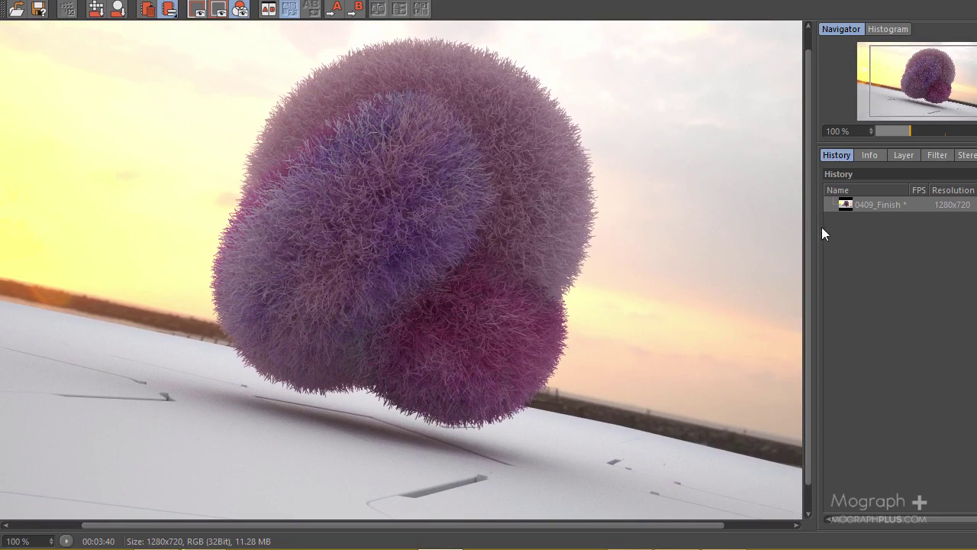
Widen the render history area to read the render time, and look over the top of the fur.
drag(806, 234, 704, 233)
click(807, 205)
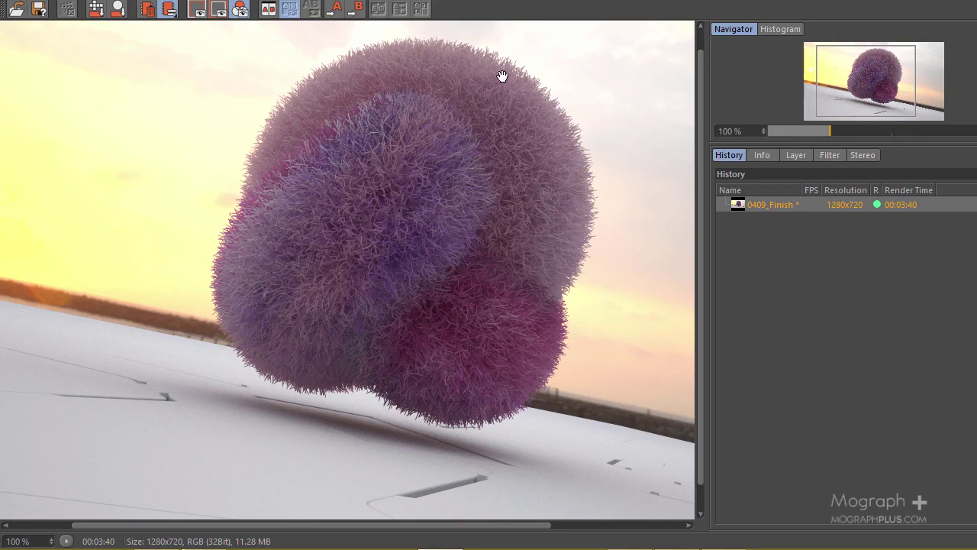
mouse_move(410, 120)
mouse_down()
mouse_move(344, 127)
mouse_move(391, 118)
mouse_up()
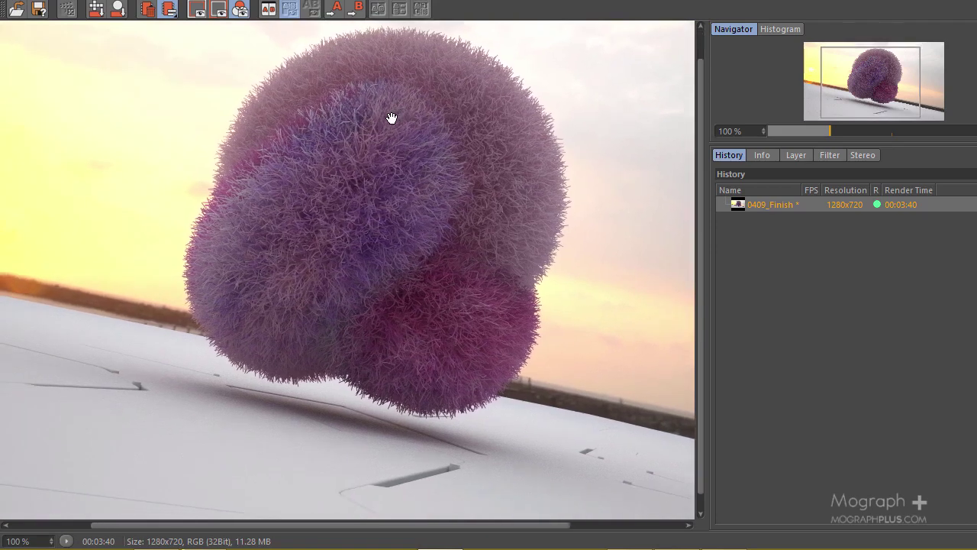